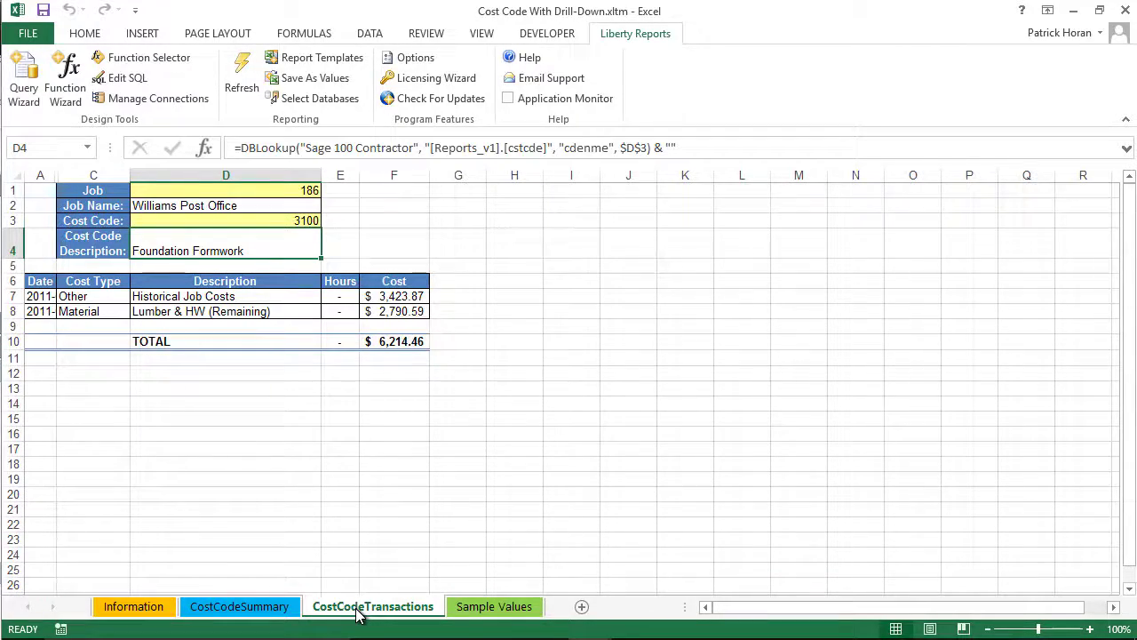
Set the cost code on the CostCodeTransactions sheet to 1510 and refresh the report data.
left_click(306, 219)
type("1510")
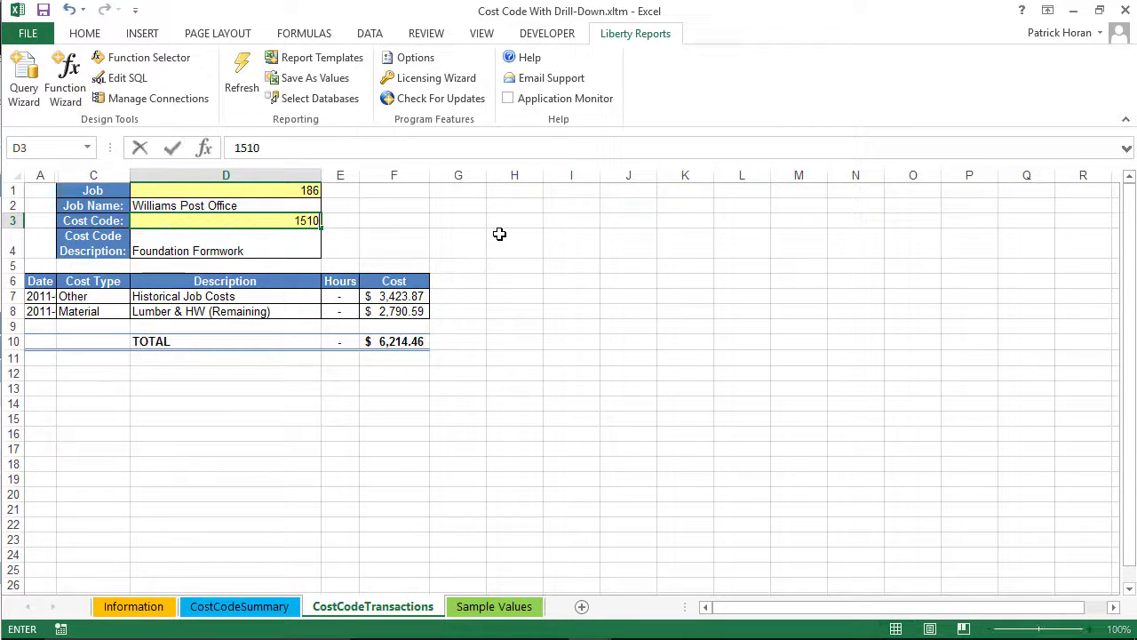
key("Return")
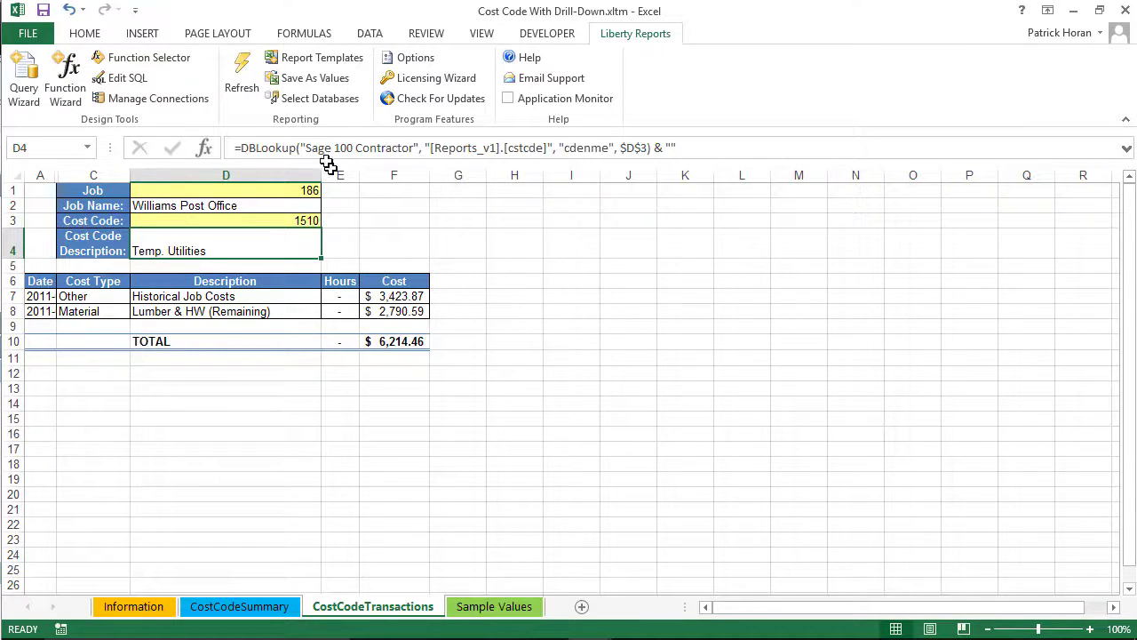
left_click(251, 78)
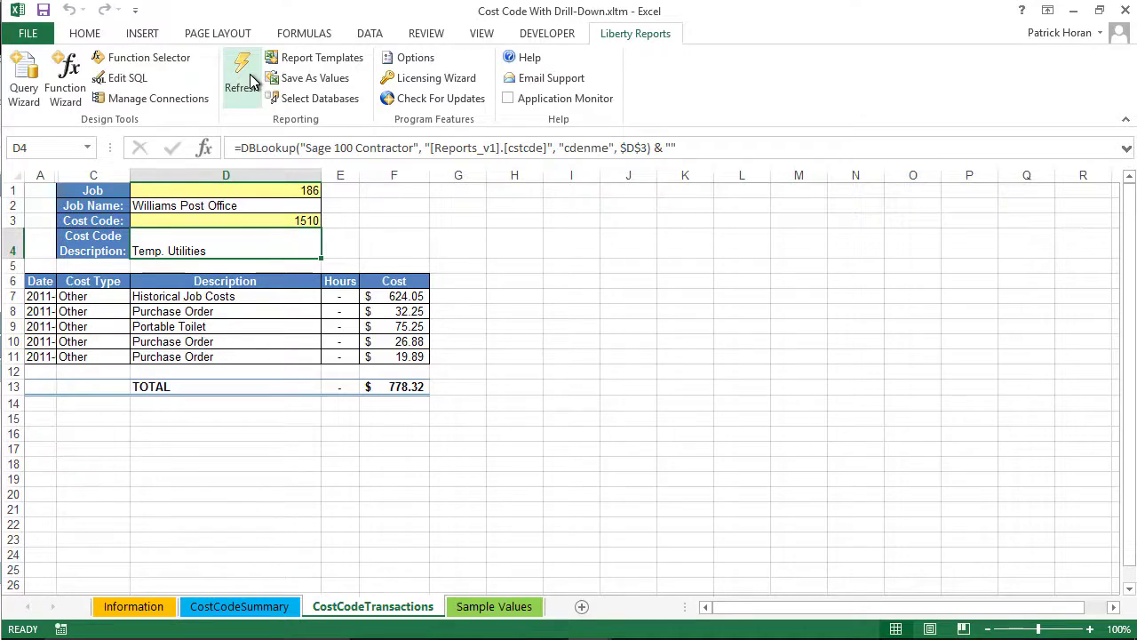
Insert the user-defined LRDrillDown function in cell D10 of the CostCodeSummary sheet.
left_click(280, 607)
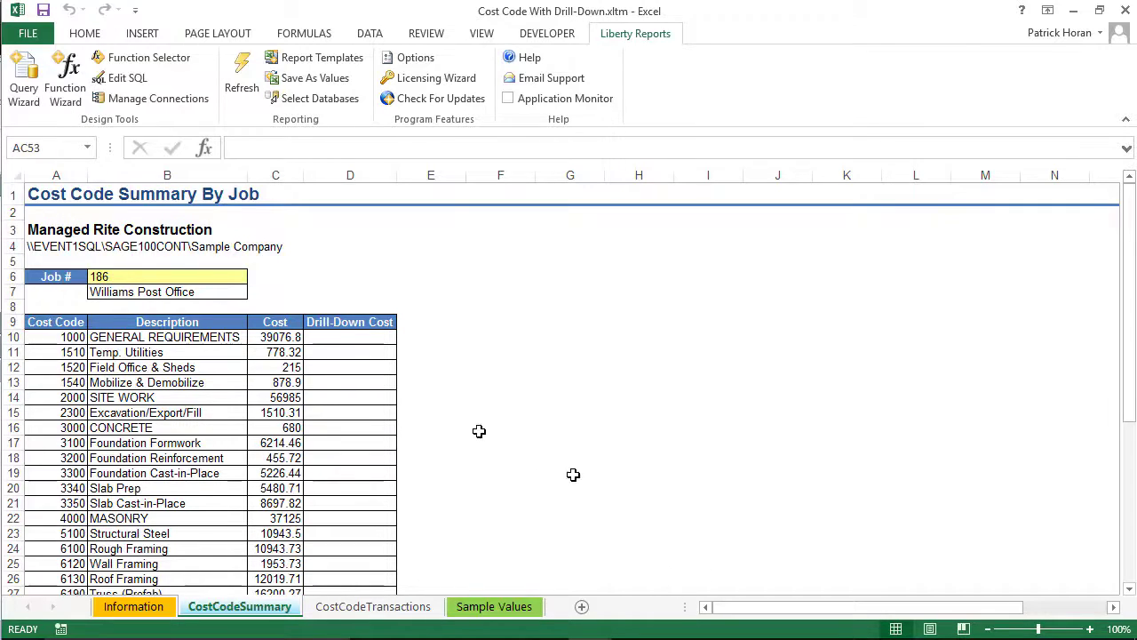
left_click(367, 337)
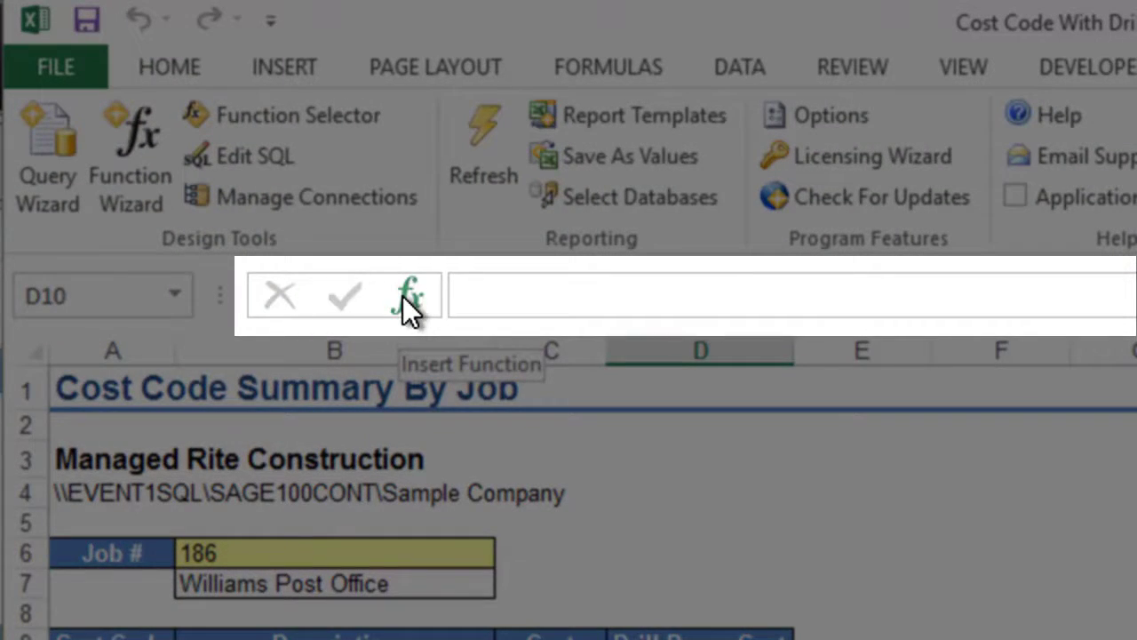
left_click(403, 296)
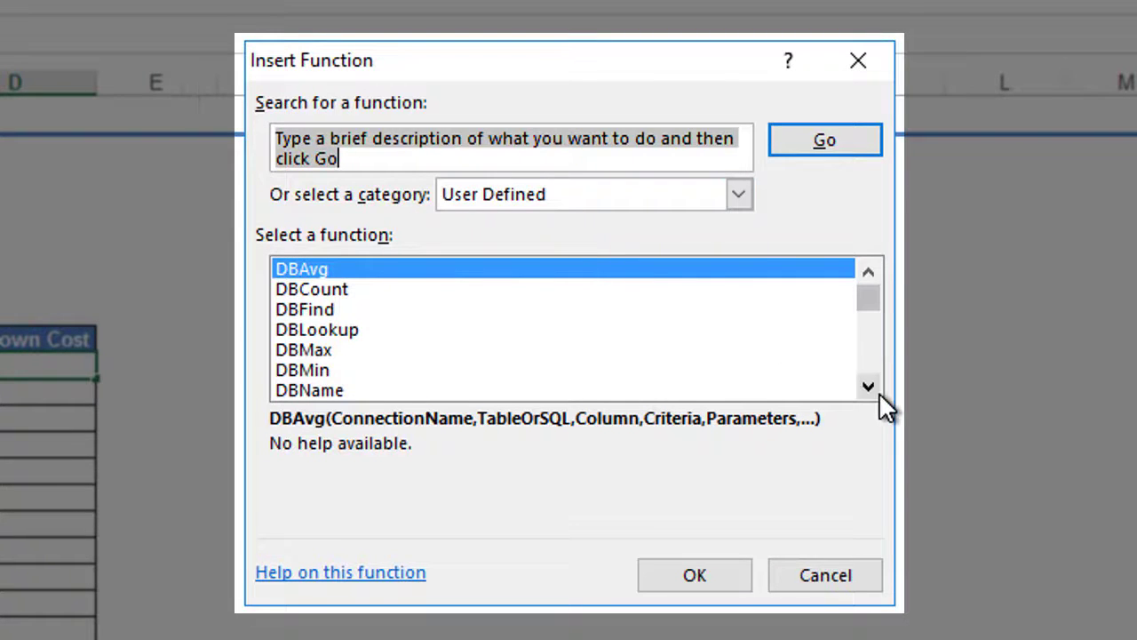
left_click(870, 390)
left_click(870, 390)
left_click(870, 390)
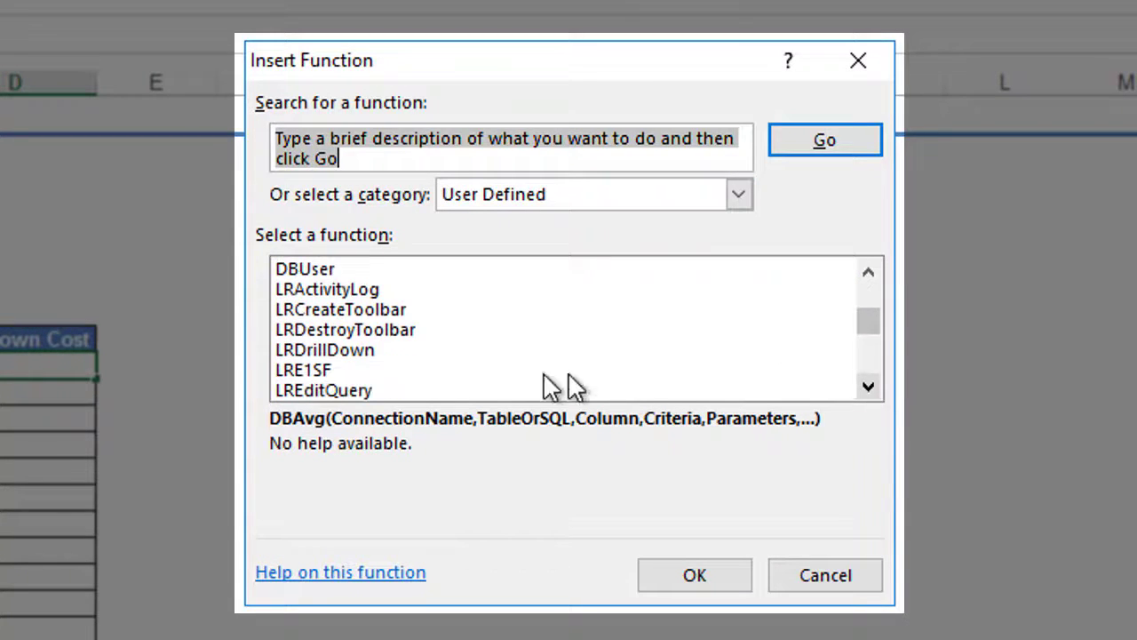
left_click(338, 352)
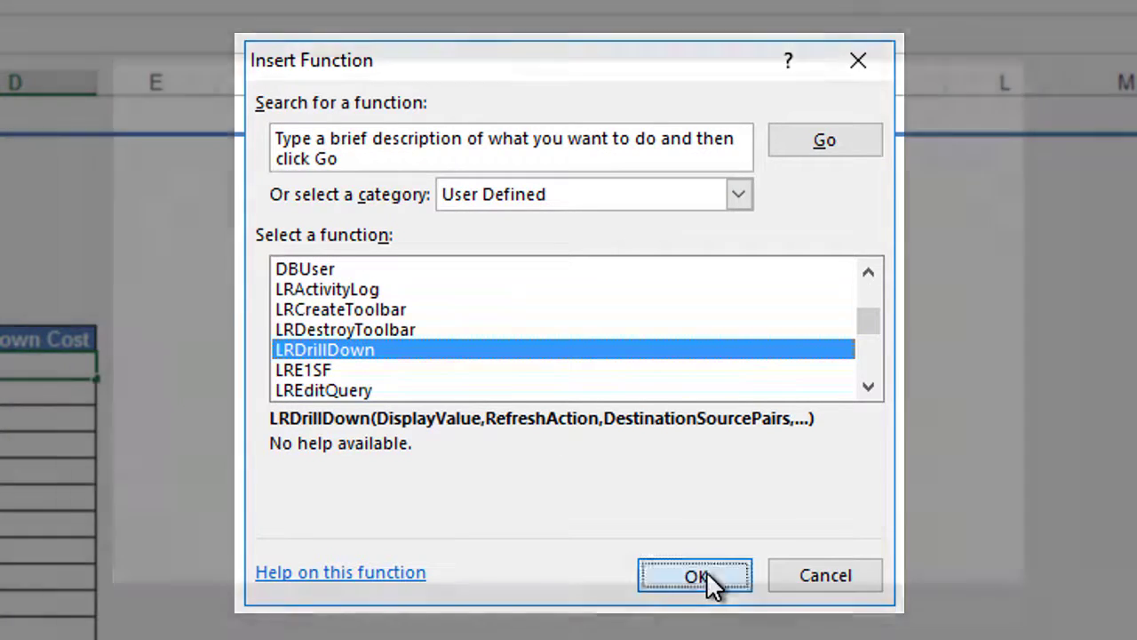
left_click(702, 575)
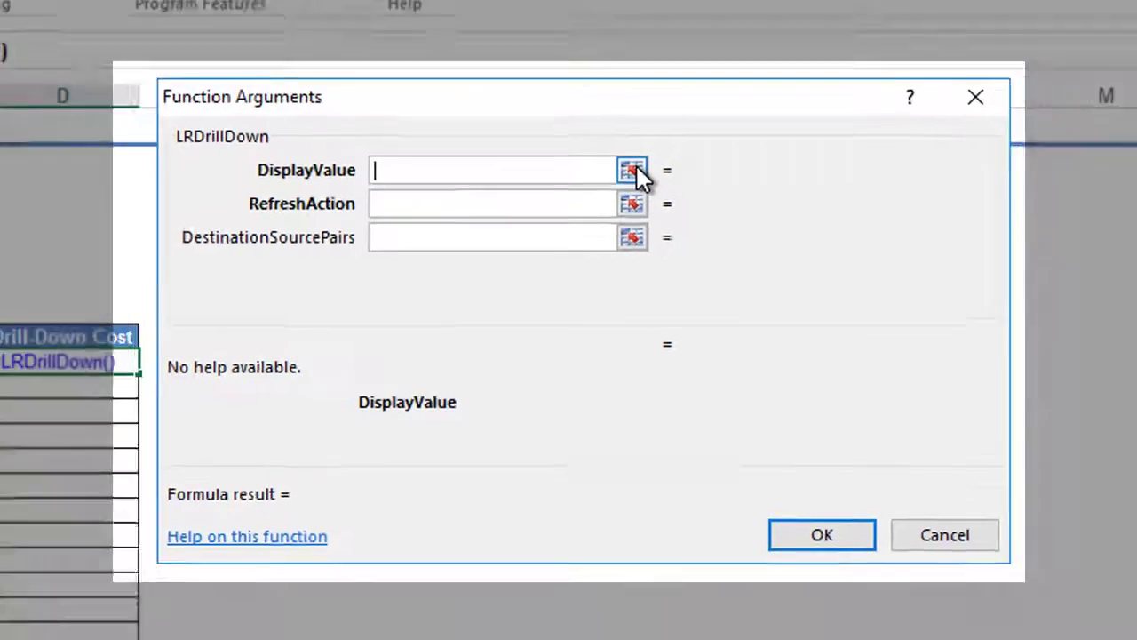
Set the function's DisplayValue to $C10 with only the column locked, and its RefreshAction to TRUE.
left_click(622, 161)
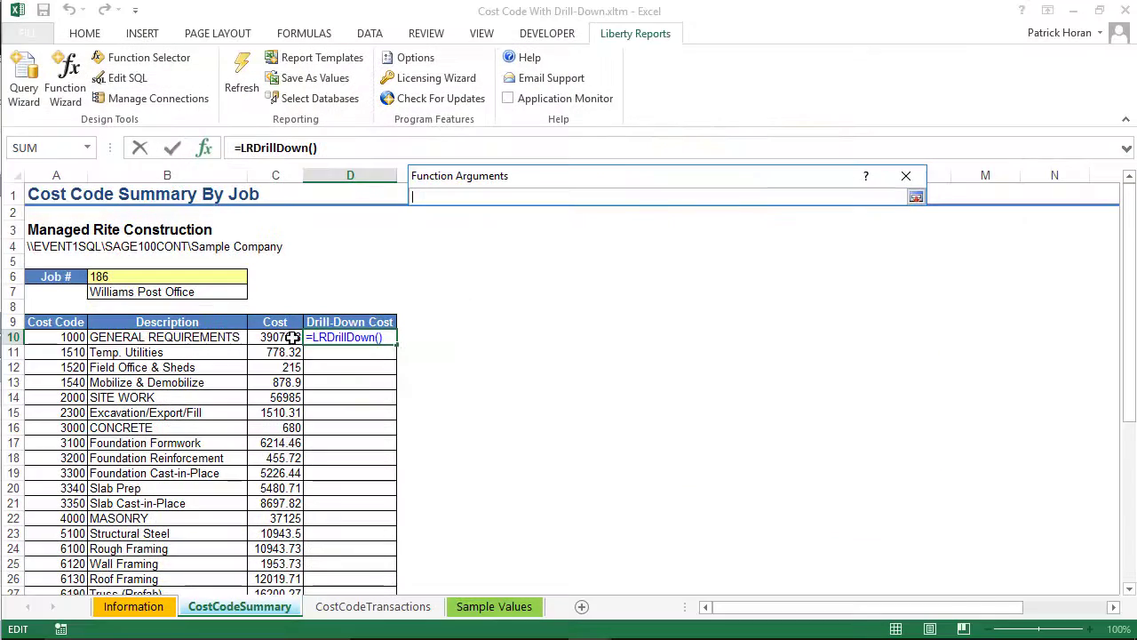
left_click(291, 338)
left_click(916, 197)
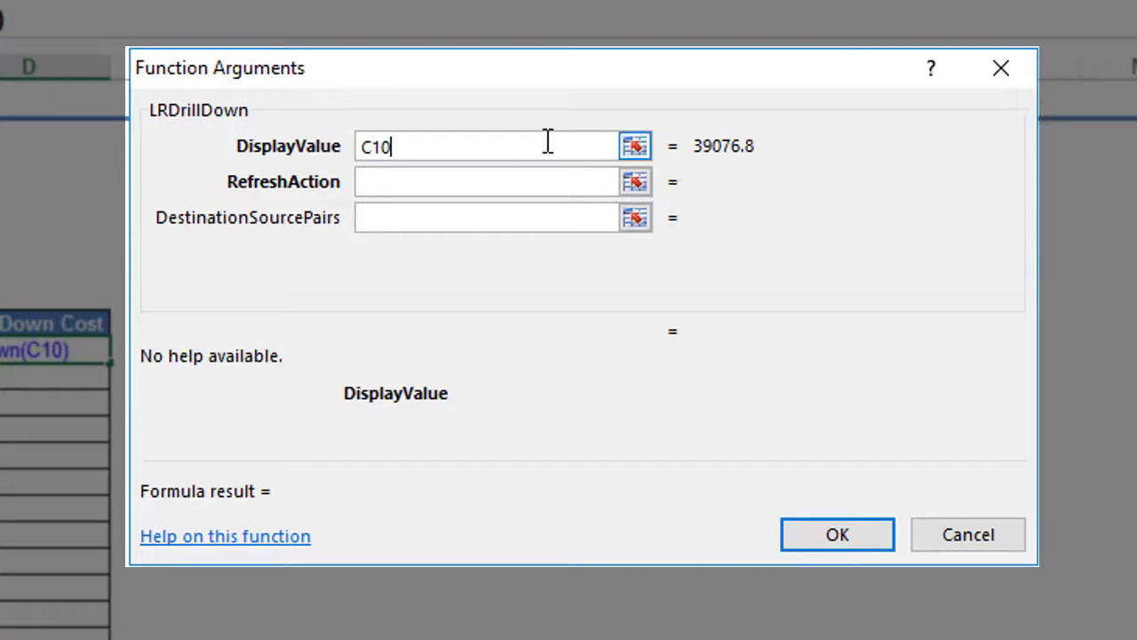
key("Home")
type("$")
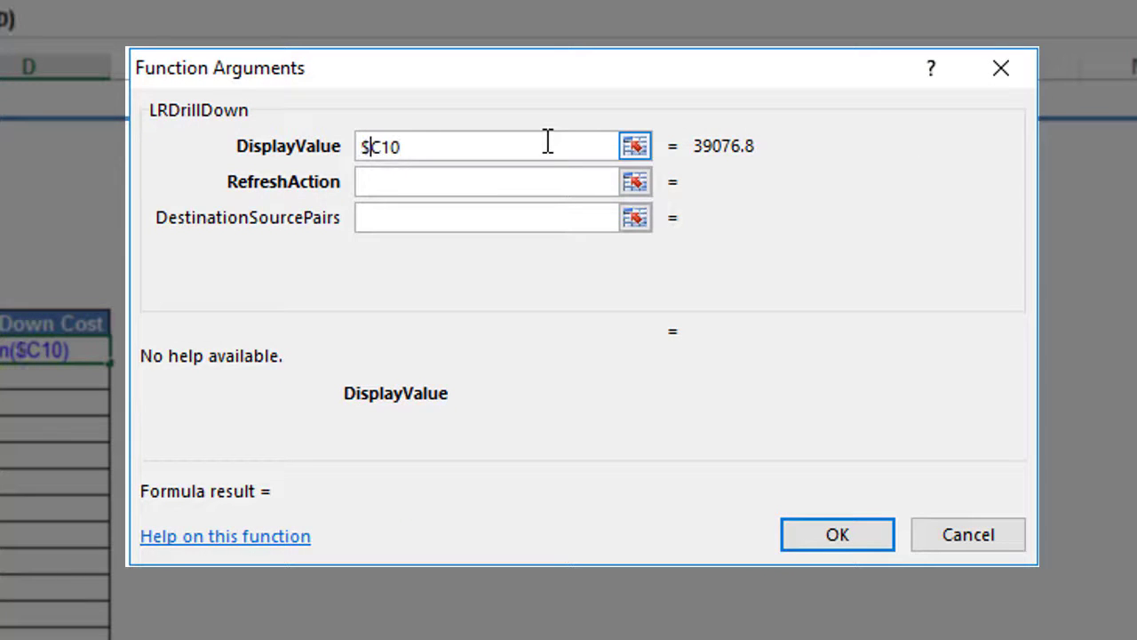
left_click(521, 183)
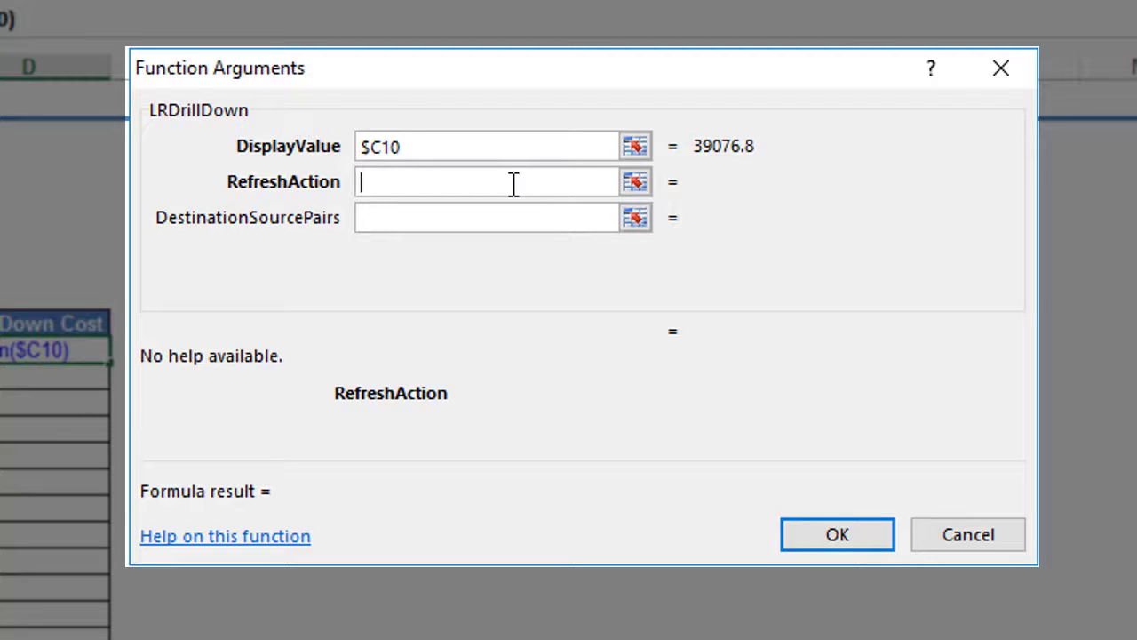
type("TRUE")
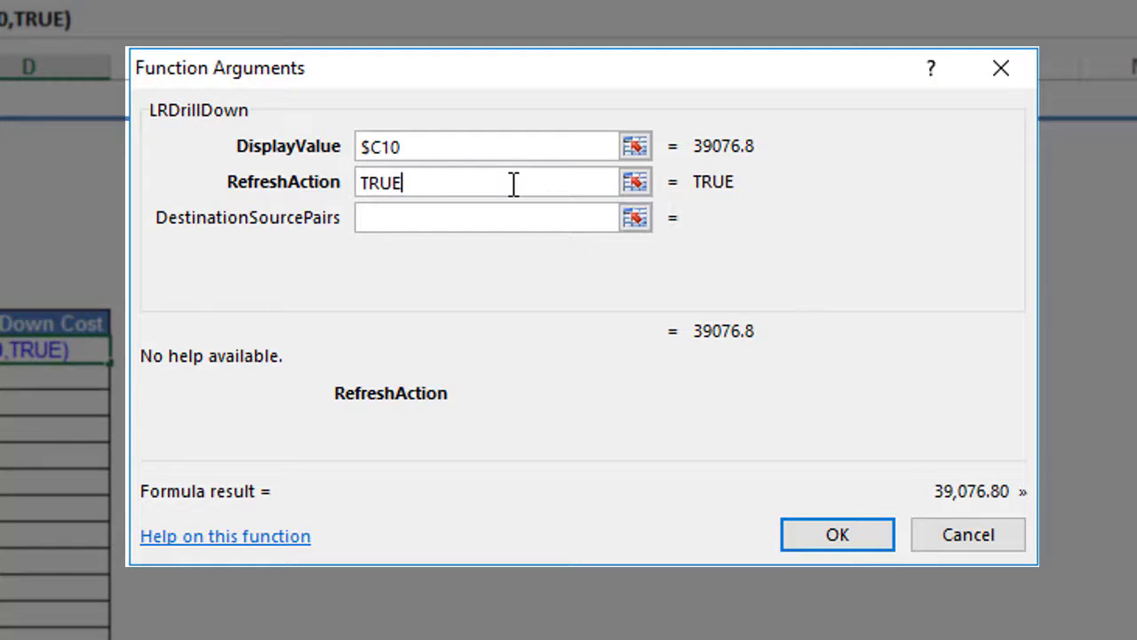
Set the first destination to the job cell on the transactions sheet as the absolute reference CostCodeTransactions!$D$1.
left_click(505, 209)
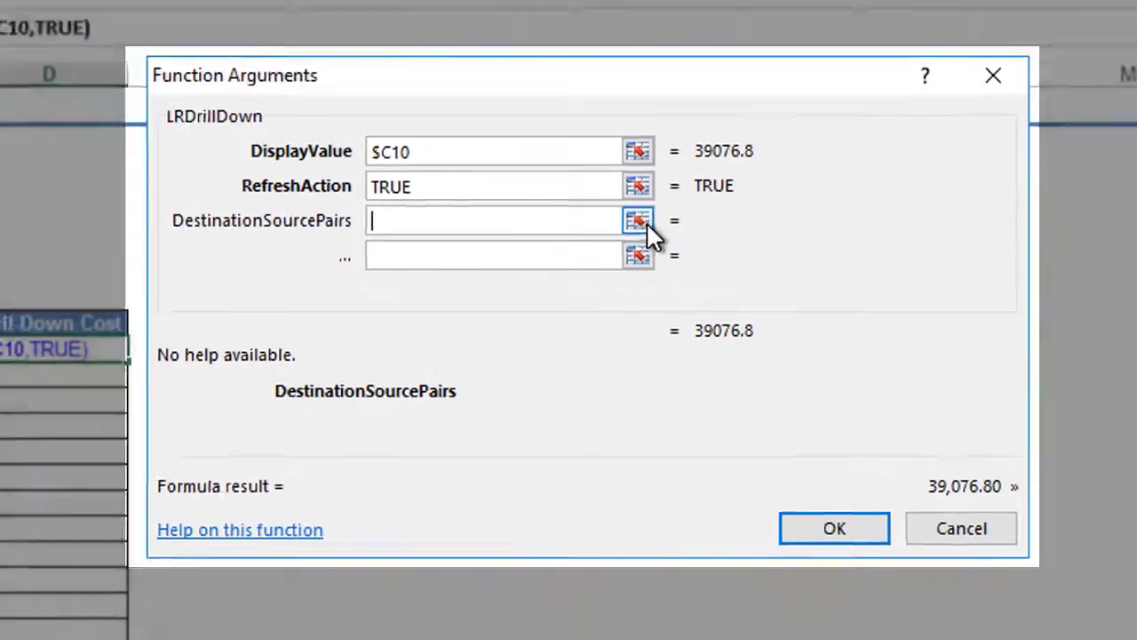
left_click(635, 218)
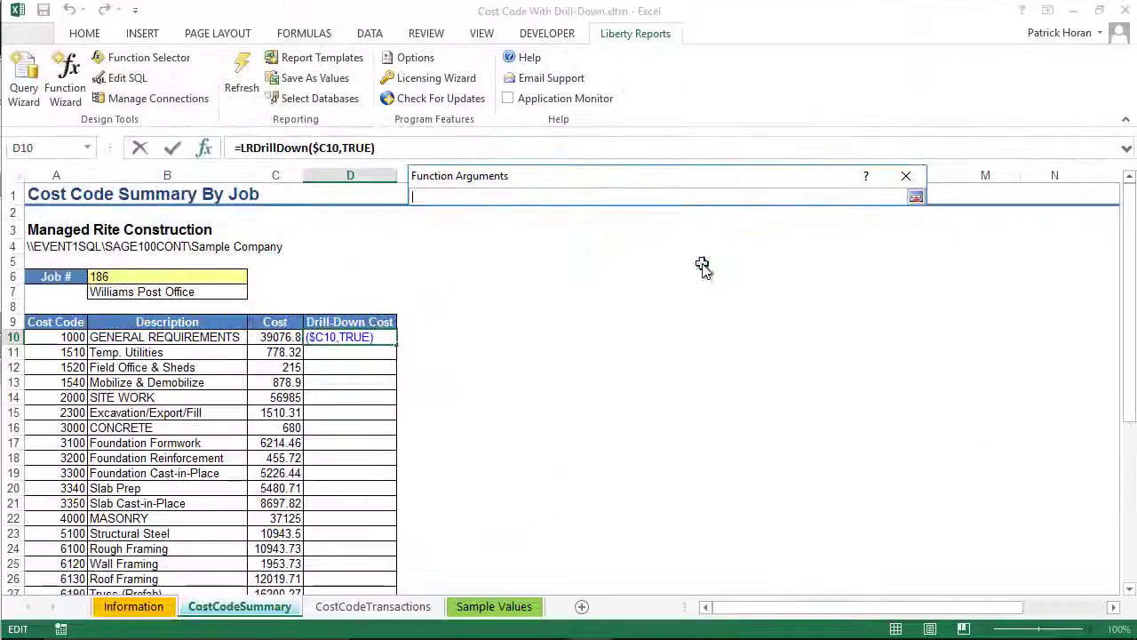
key("ctrl+Page_Down")
left_click(286, 191)
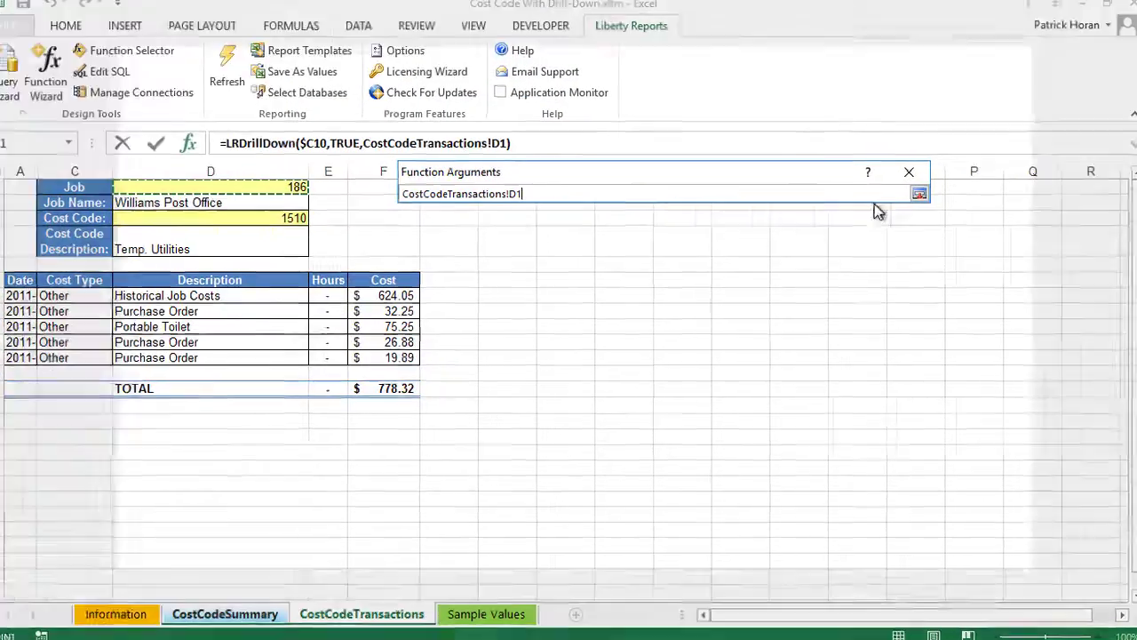
left_click(916, 196)
key("shift+Left")
key("shift+Left")
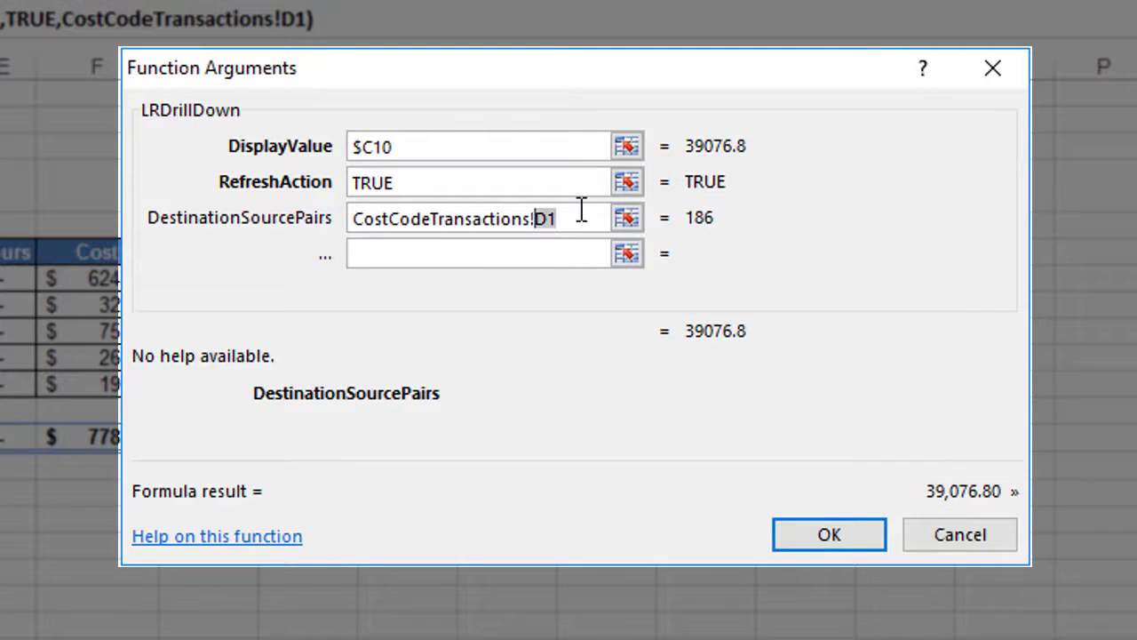
key("F4")
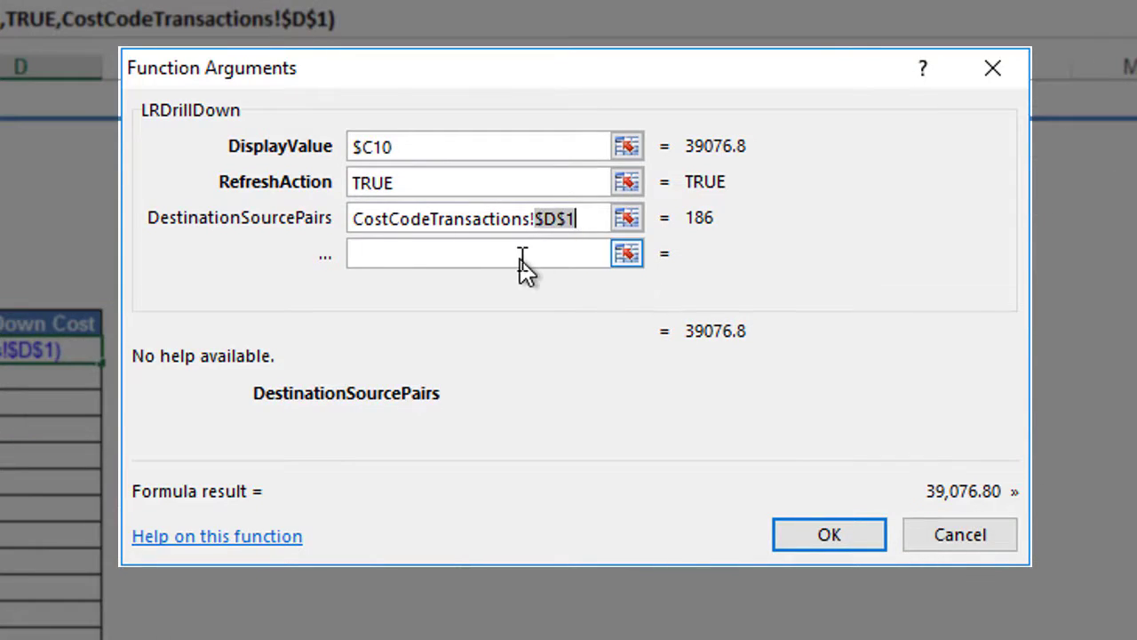
Pair the first destination with the summary sheet's job number cell as source, using the absolute reference $B$6.
left_click(521, 258)
left_click(627, 254)
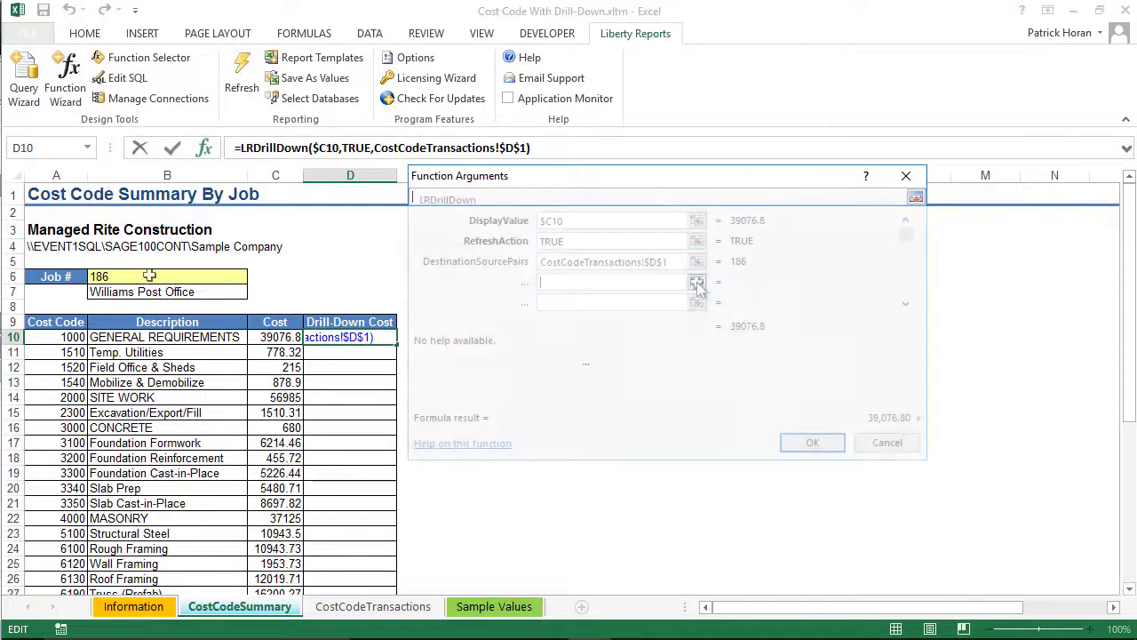
left_click(235, 278)
left_click(916, 196)
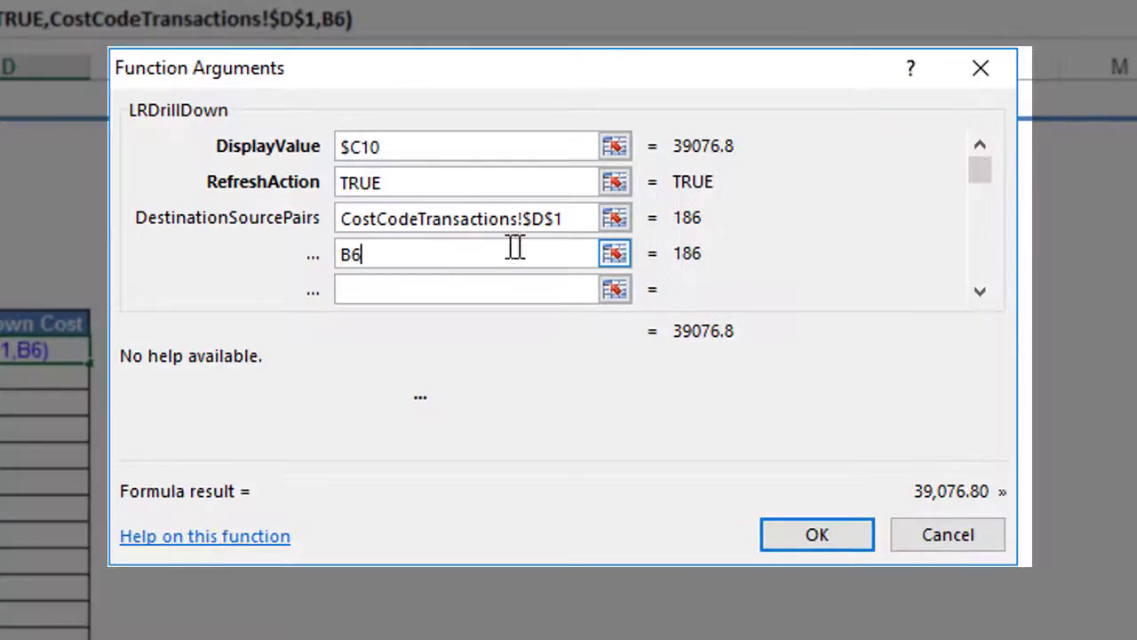
key("F4")
Set the second destination to the cost code cell on the transactions sheet as the absolute reference CostCodeTransactions!$D$3.
left_click(528, 290)
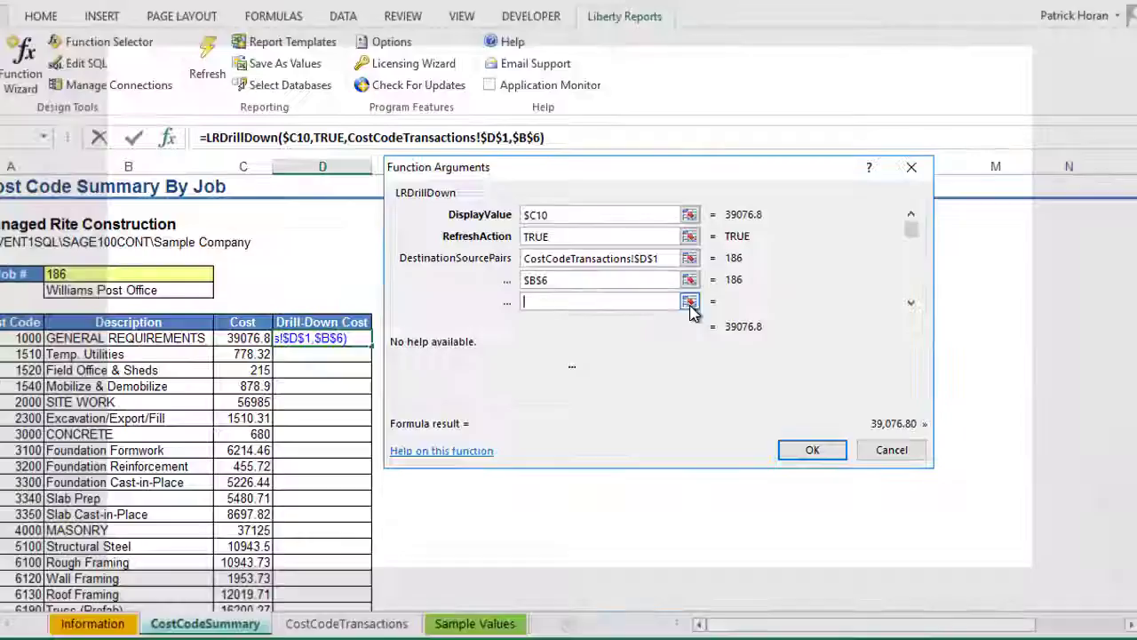
left_click(609, 289)
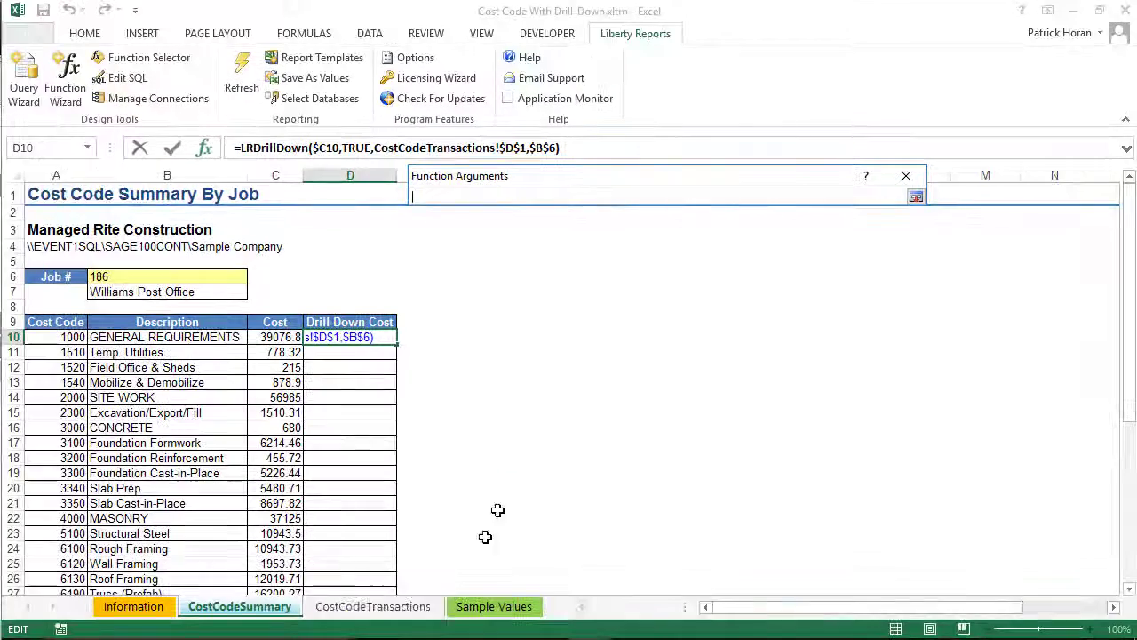
left_click(374, 606)
left_click(296, 219)
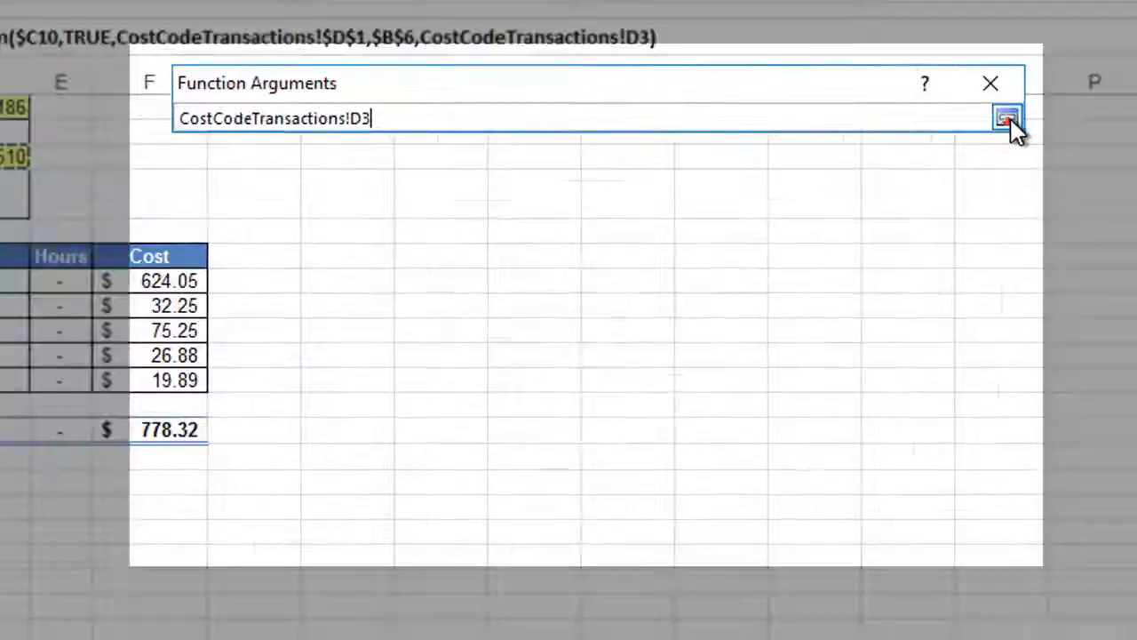
left_click(915, 197)
double_click(559, 289)
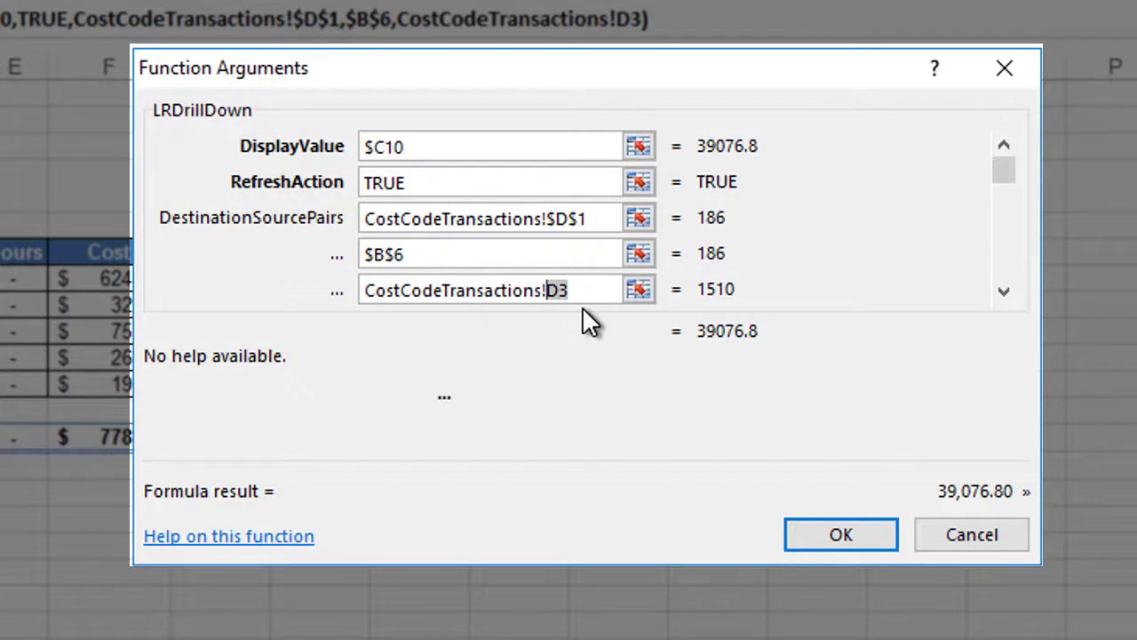
key("F4")
Pair the second destination with the source CostCodeSummary!$A10, locking only the column, and complete the drill-down formula.
key("Tab")
left_click(641, 290)
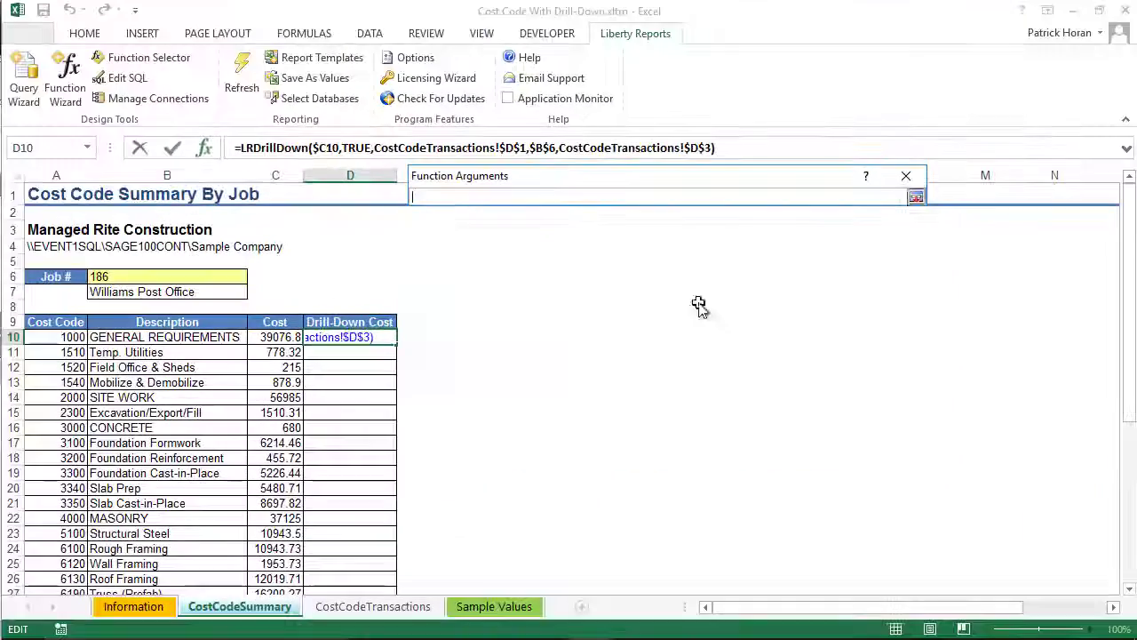
left_click(71, 336)
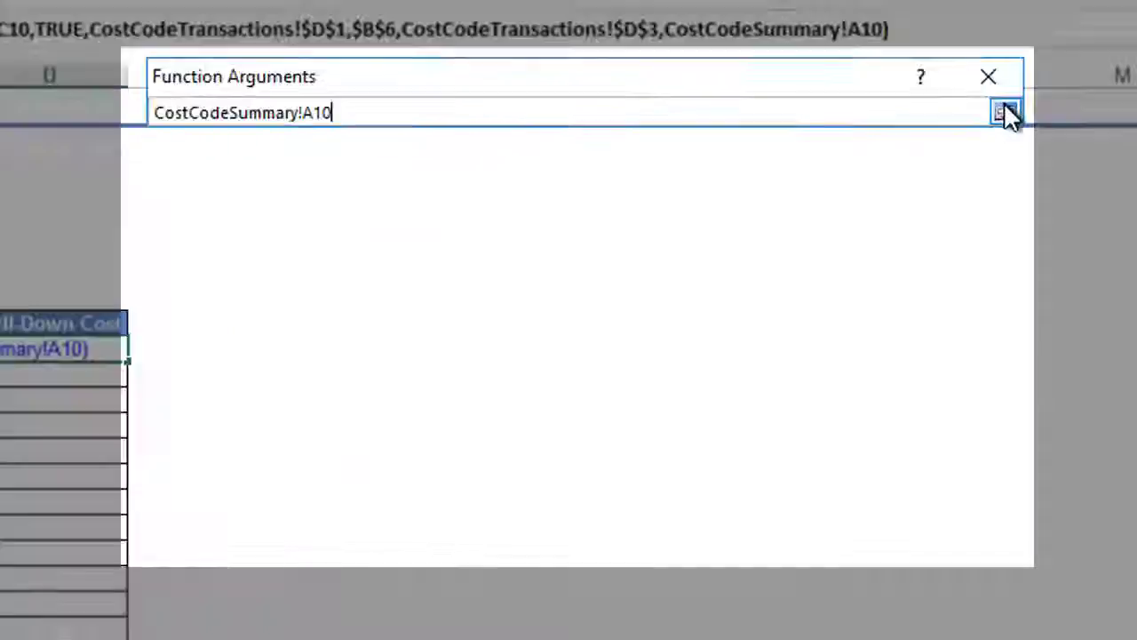
left_click(1004, 112)
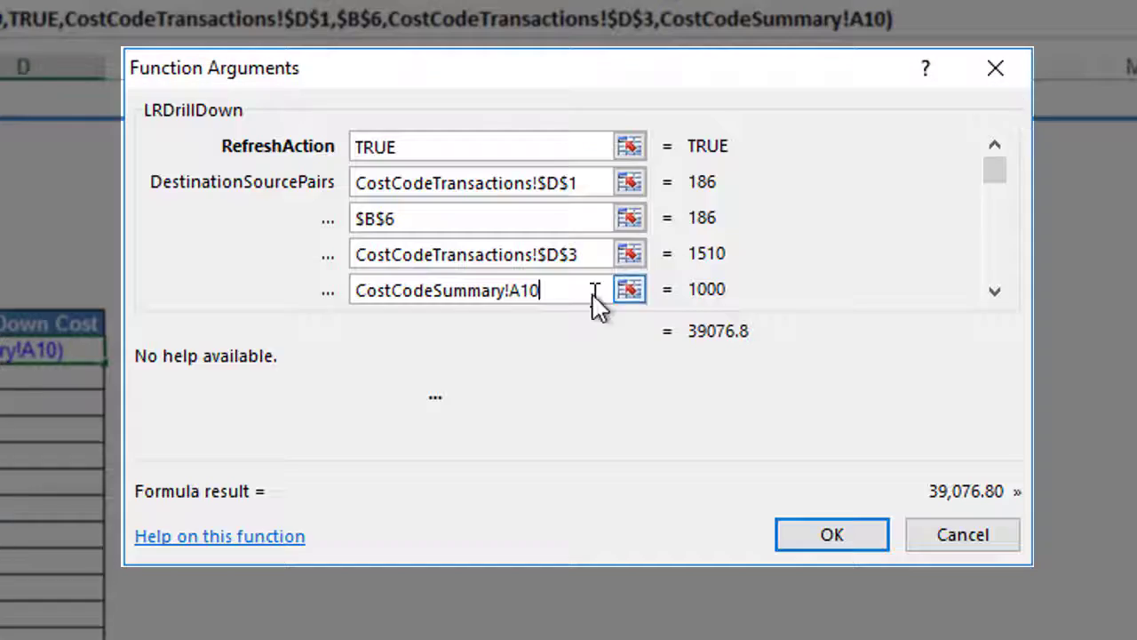
key("Left")
key("Left")
key("Left")
type("$")
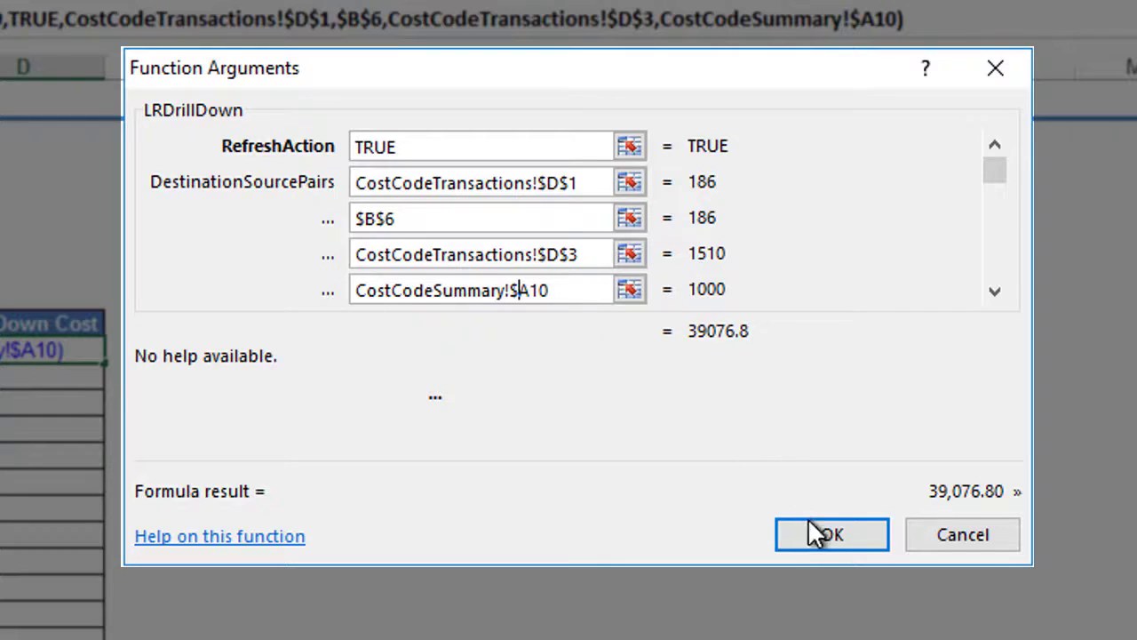
left_click(832, 535)
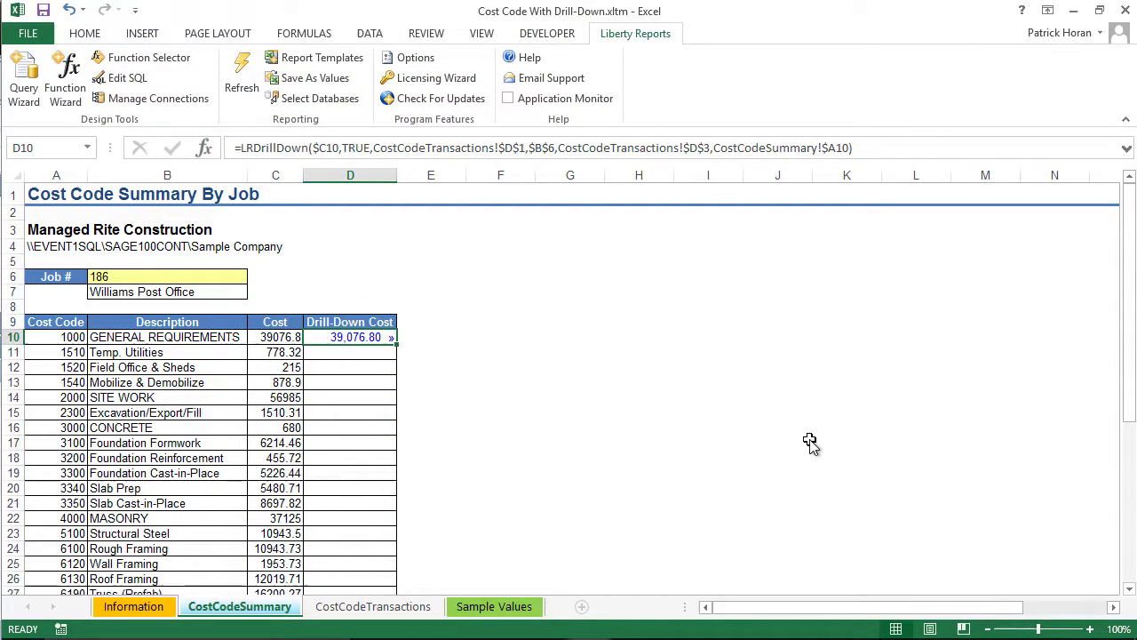
Fill the D10 formula down the whole Drill-Down Cost column and hide the original Cost column C.
double_click(396, 344)
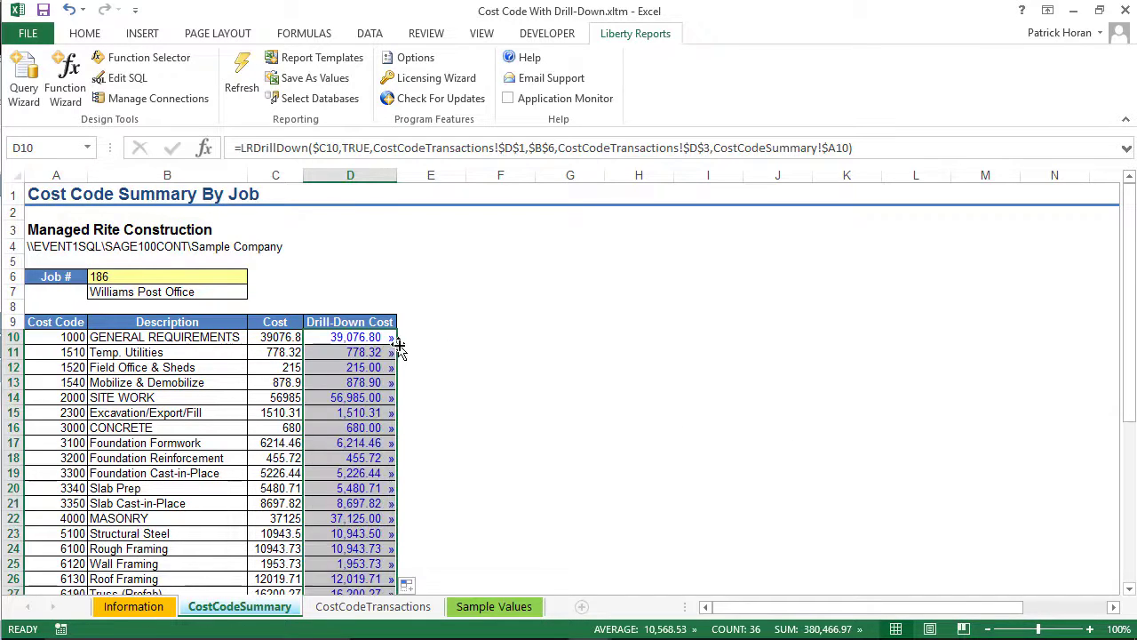
left_click(408, 339)
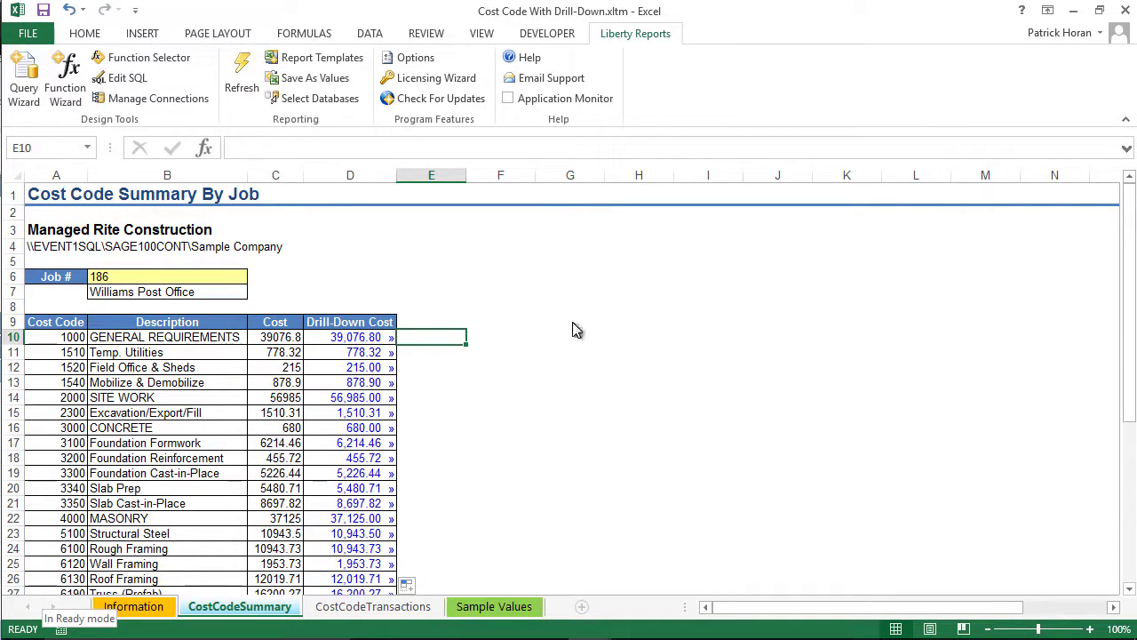
left_click(279, 176)
right_click(283, 177)
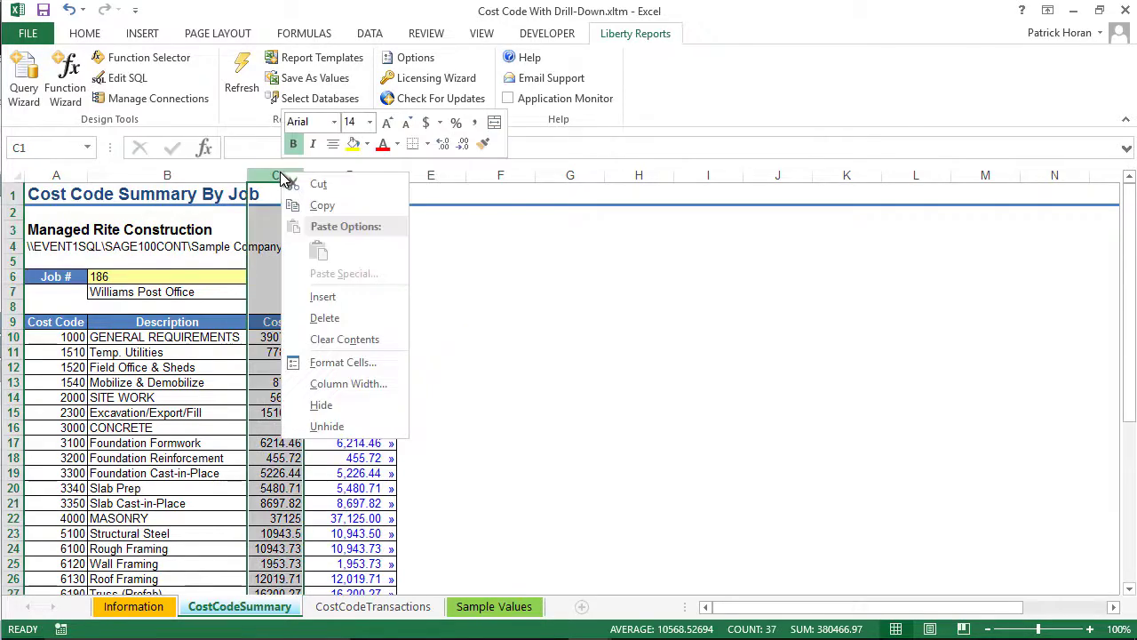
left_click(327, 405)
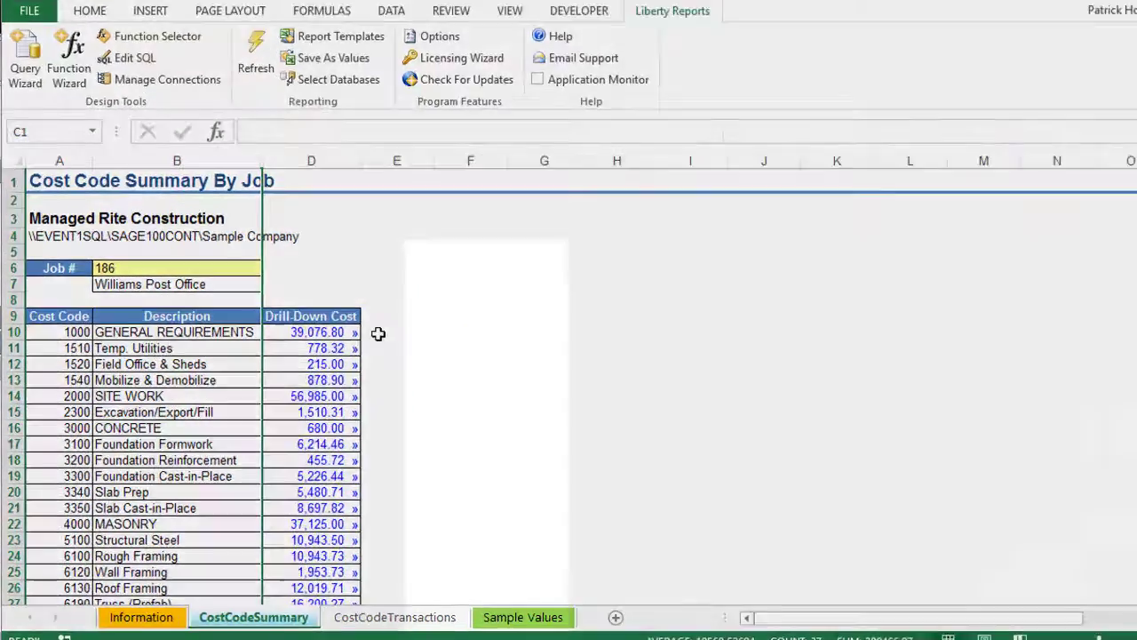
left_click(358, 338)
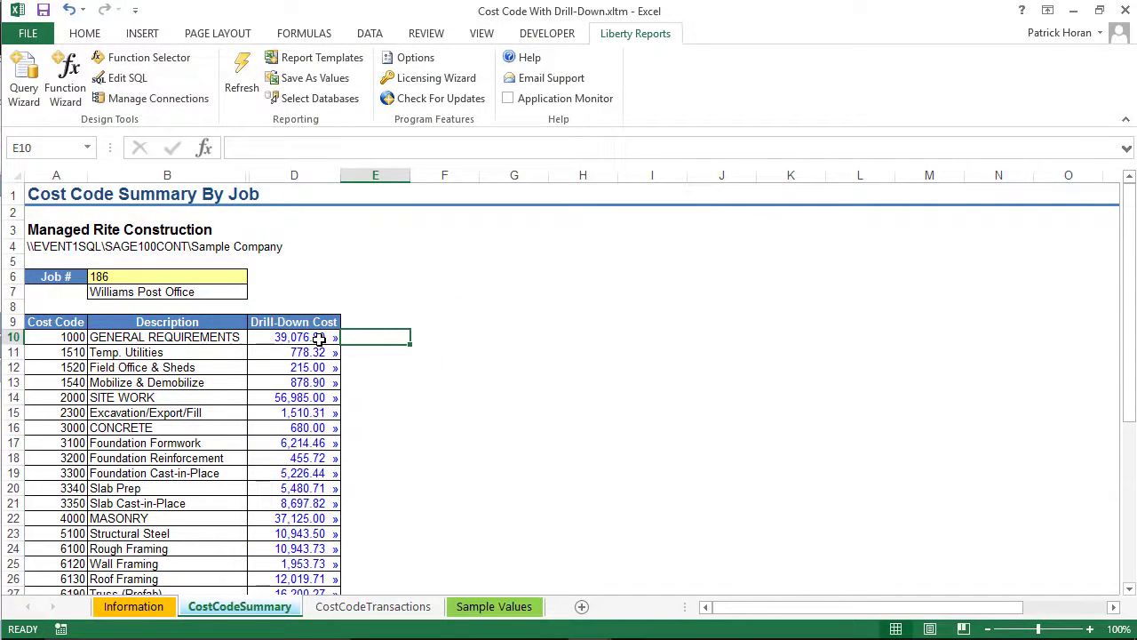
Test the drill-down from the summary sheet on the cost of code 1000 and on the cost of code 1510.
double_click(319, 339)
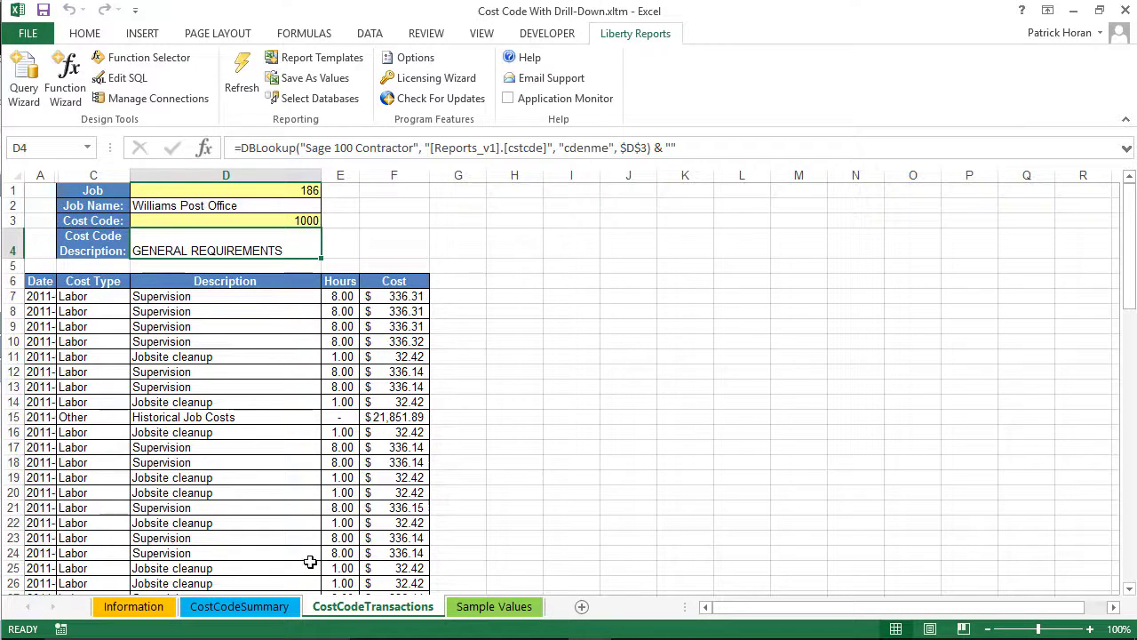
left_click(281, 608)
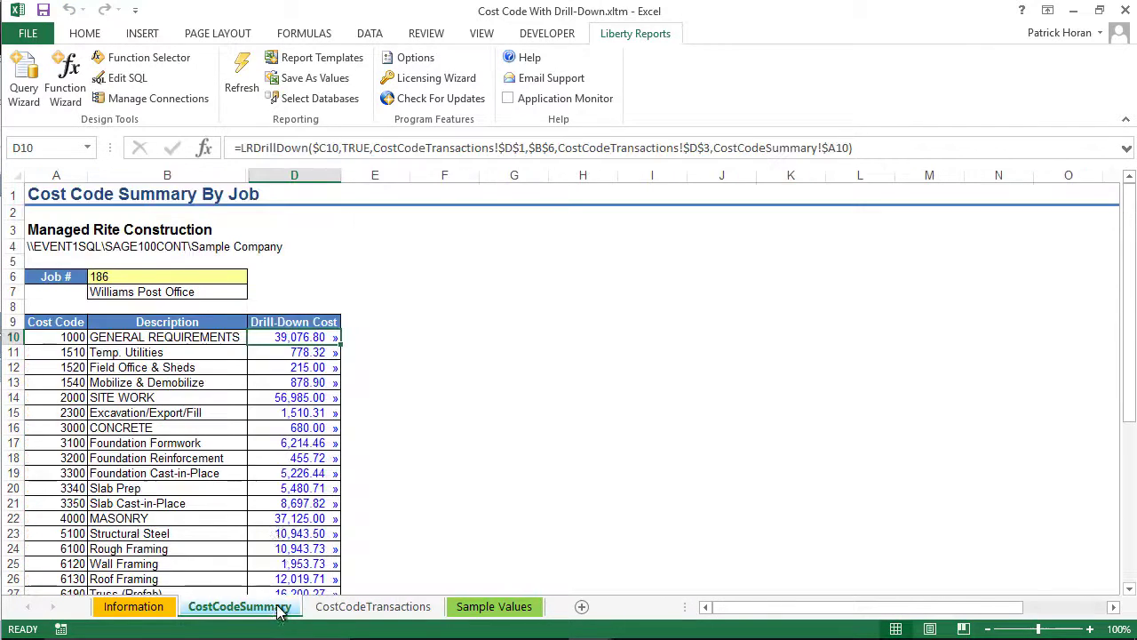
left_click(298, 353)
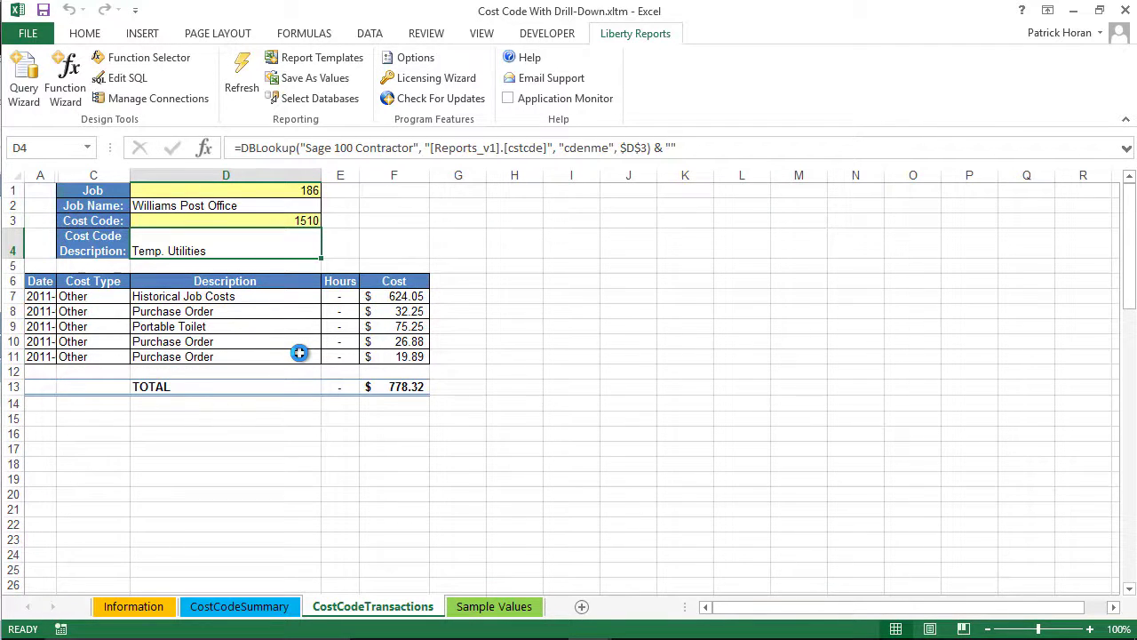